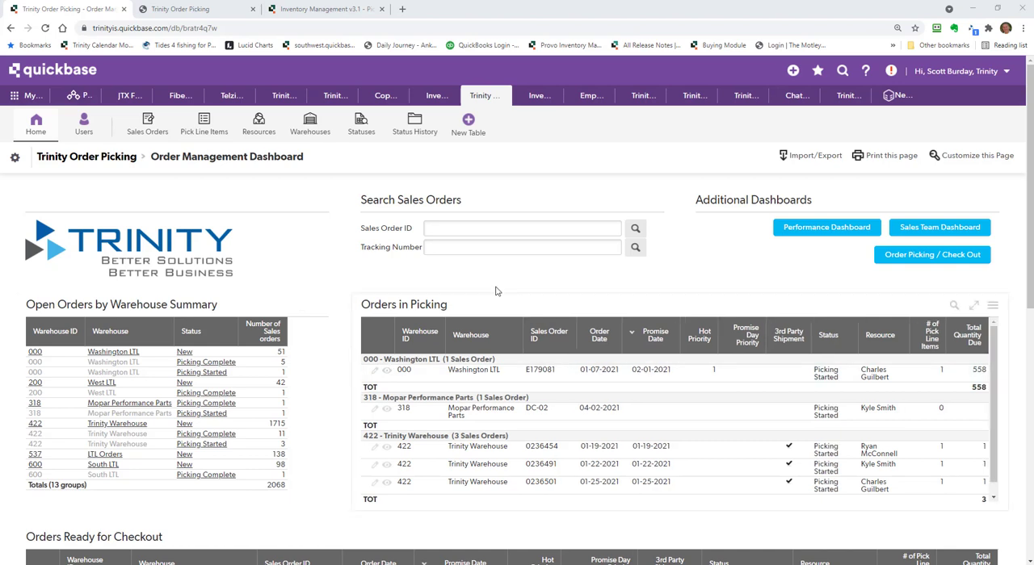
# Open the full report of Open Orders by Warehouse from the Order Management Dashboard
pyautogui.scroll(-5, 335, 329)
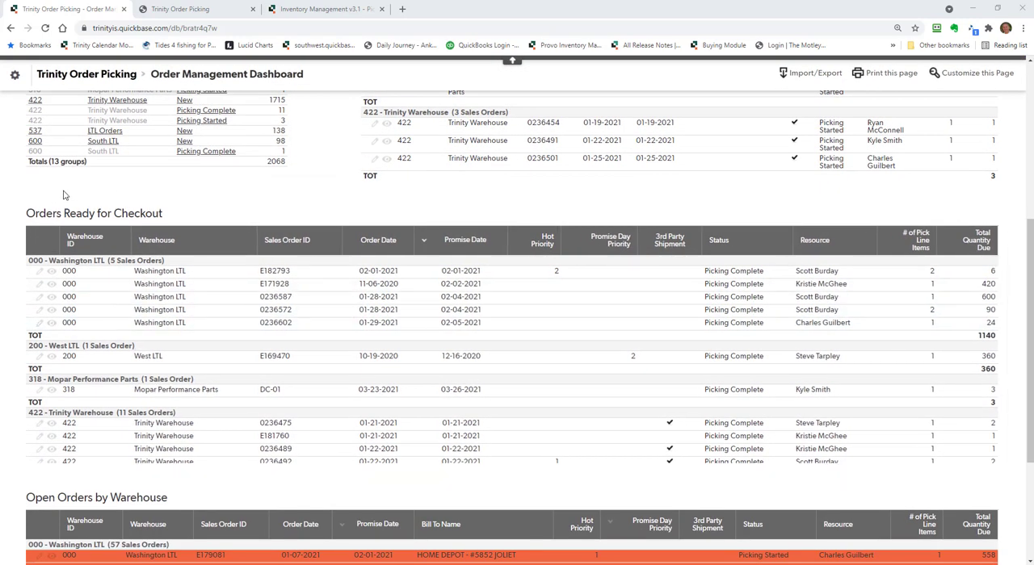
pyautogui.scroll(-3, 131, 213)
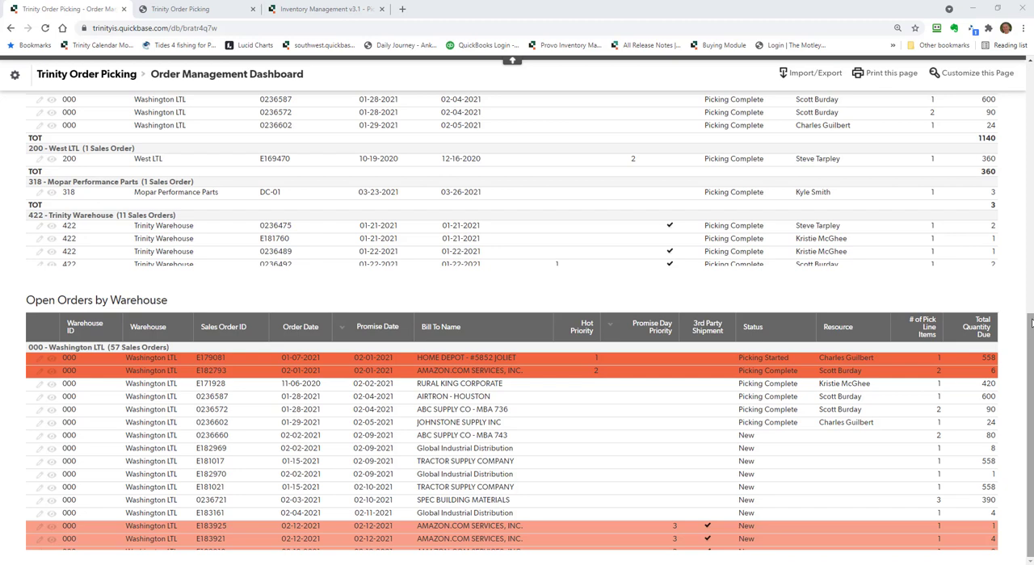
pyautogui.click(993, 301)
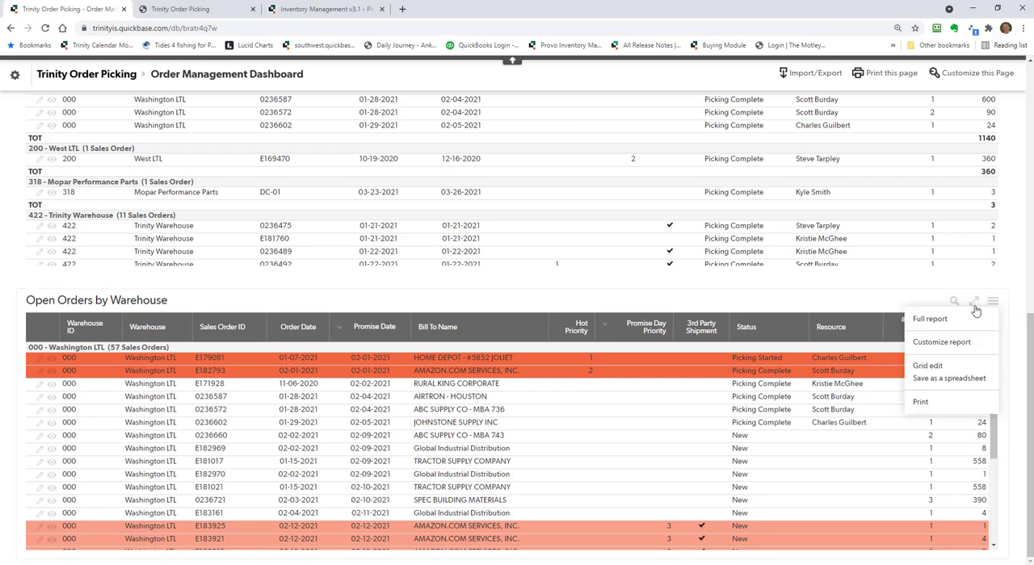
pyautogui.click(930, 319)
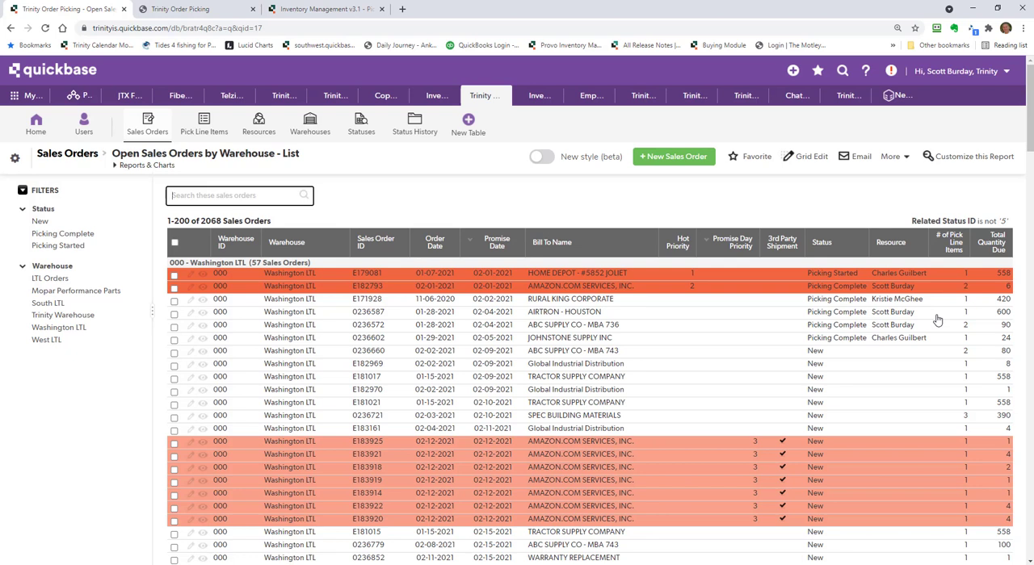
# Filter the open sales orders to New status and Trinity Warehouse, and look through the resulting list
pyautogui.click(41, 222)
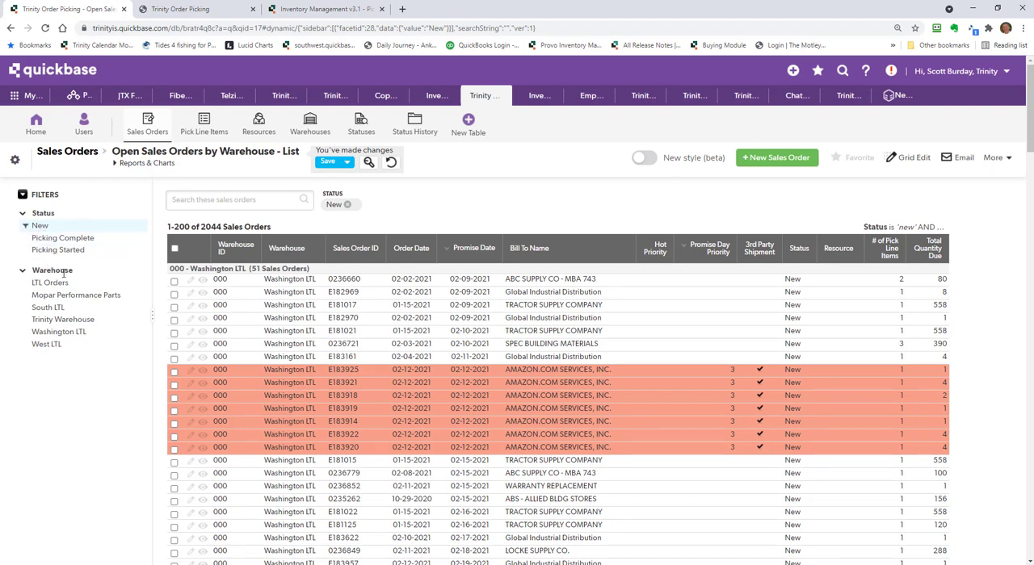
pyautogui.click(64, 320)
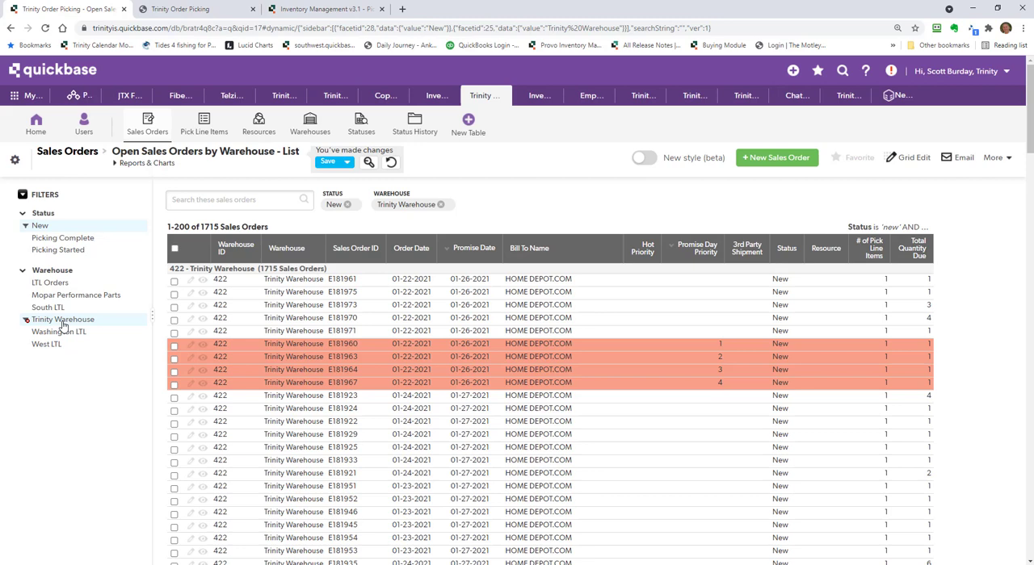
pyautogui.scroll(-2, 930, 373)
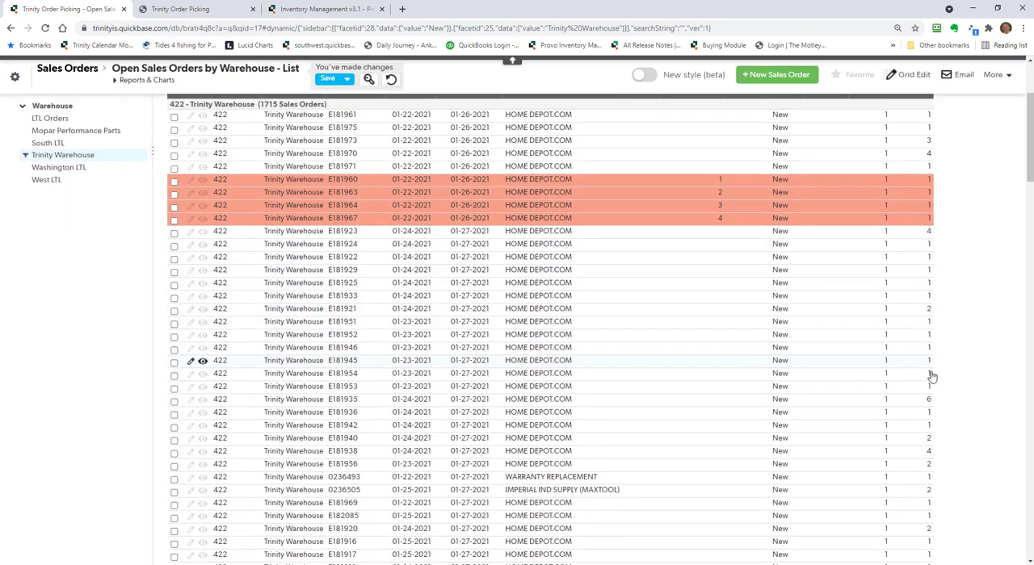
pyautogui.scroll(-2, 930, 376)
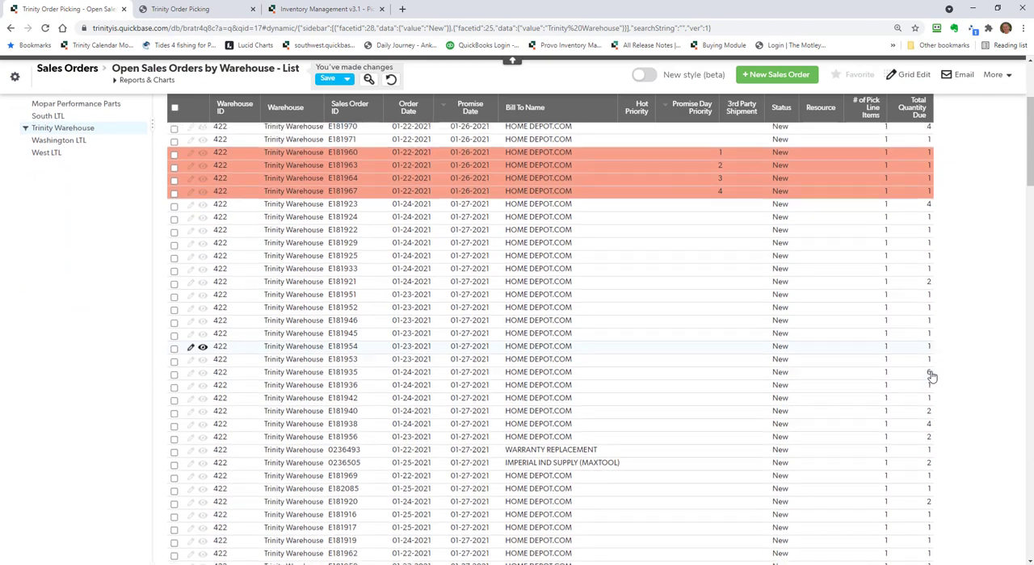
pyautogui.scroll(-2, 931, 377)
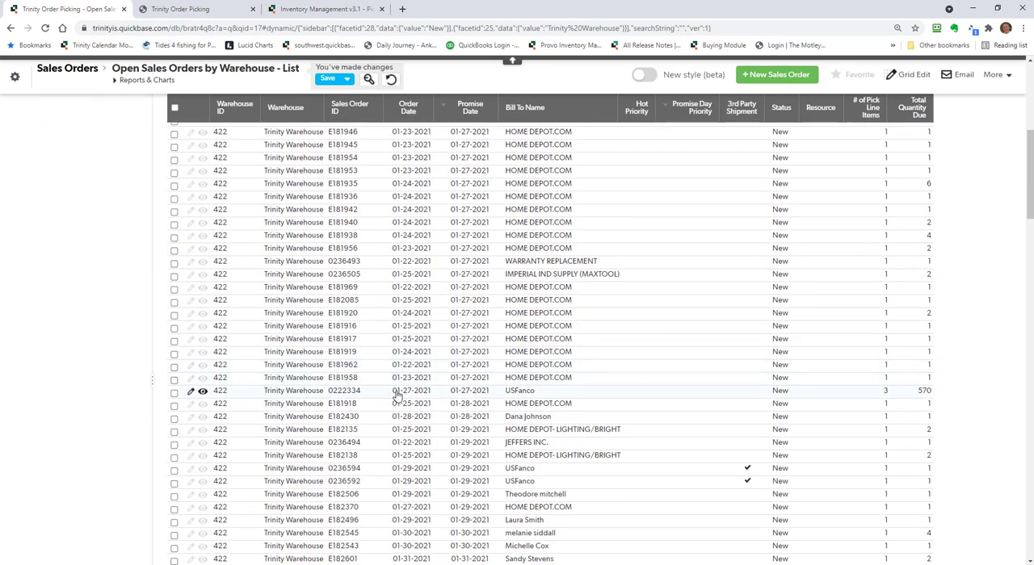
# Find the USFanco order by its partial sales order ID, set its Hot Priority to 1 and save the record
pyautogui.scroll(5, 950, 404)
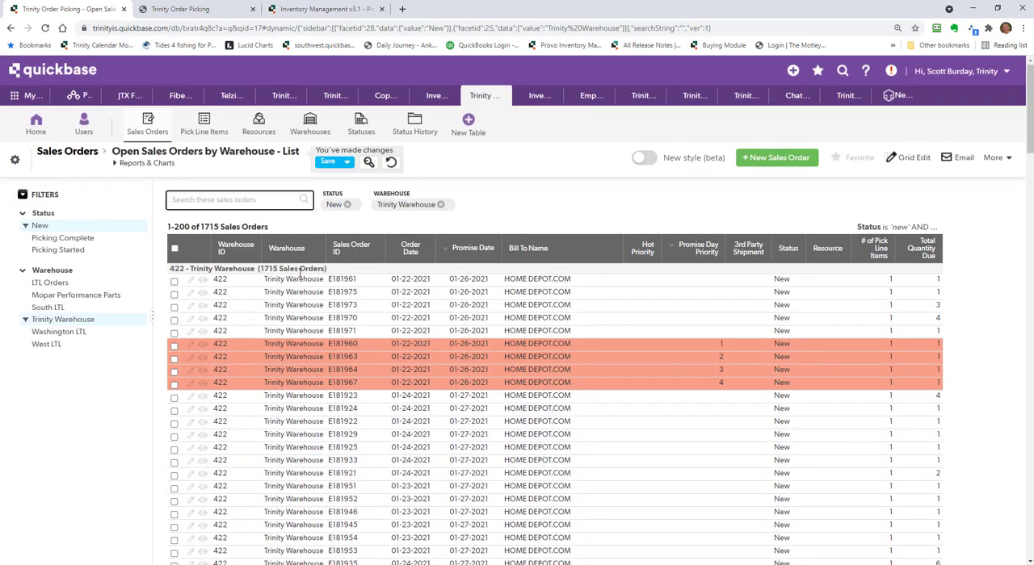
pyautogui.write('2223')
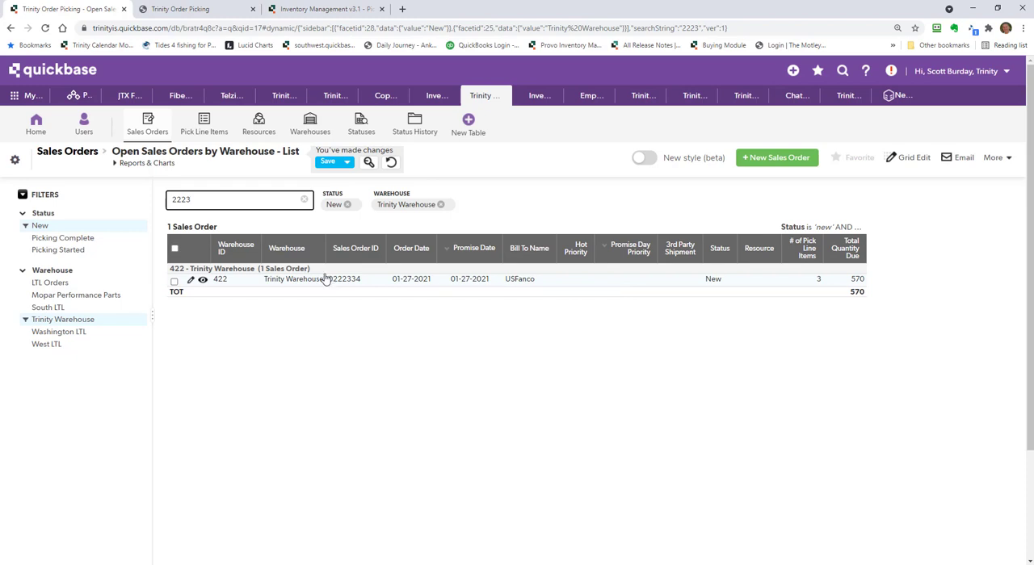
pyautogui.click(191, 282)
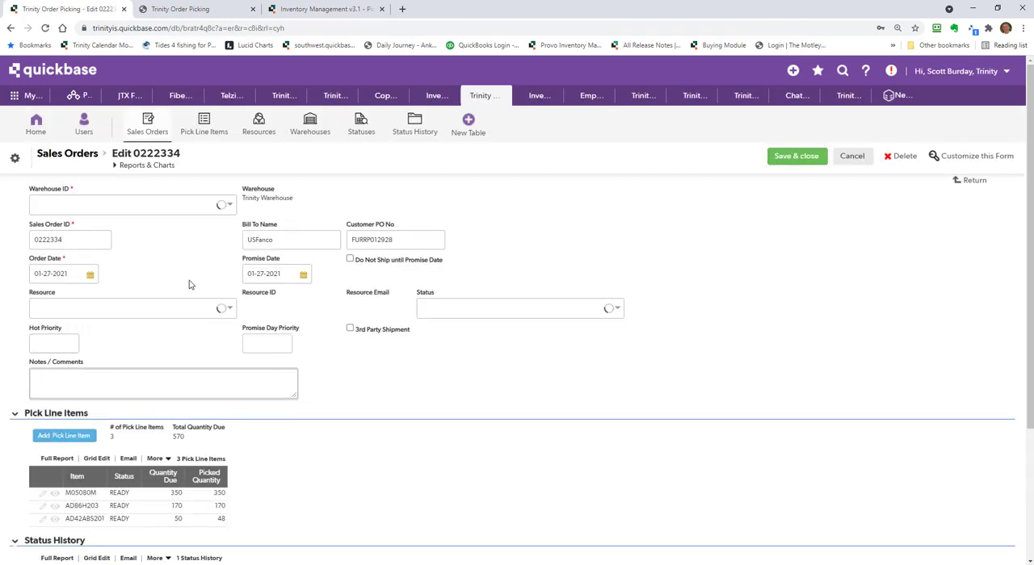
pyautogui.click(71, 343)
pyautogui.write('1')
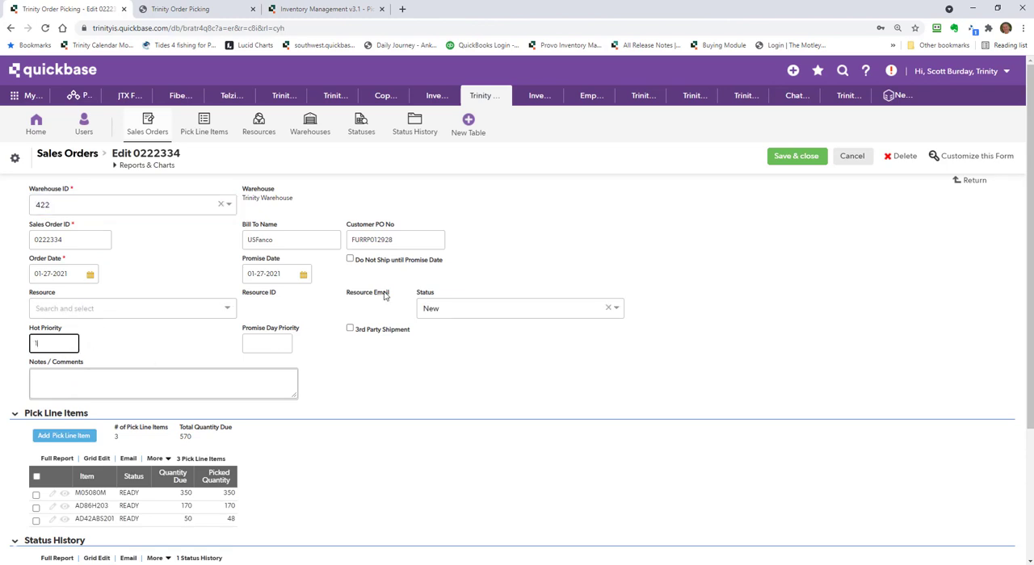
pyautogui.click(780, 161)
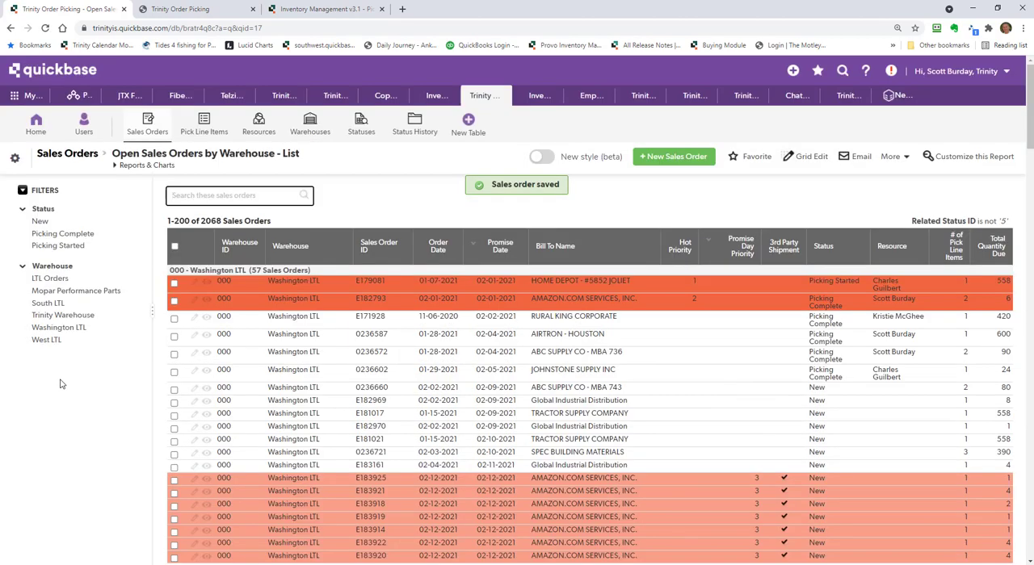
# Reapply the New status and Trinity Warehouse filters to the open sales orders report
pyautogui.click(37, 223)
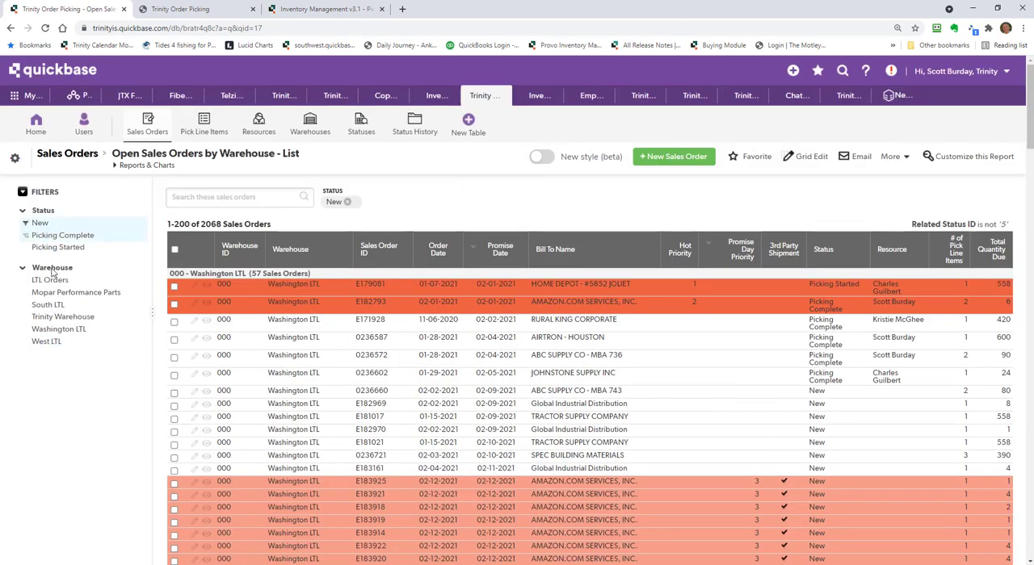
pyautogui.click(53, 318)
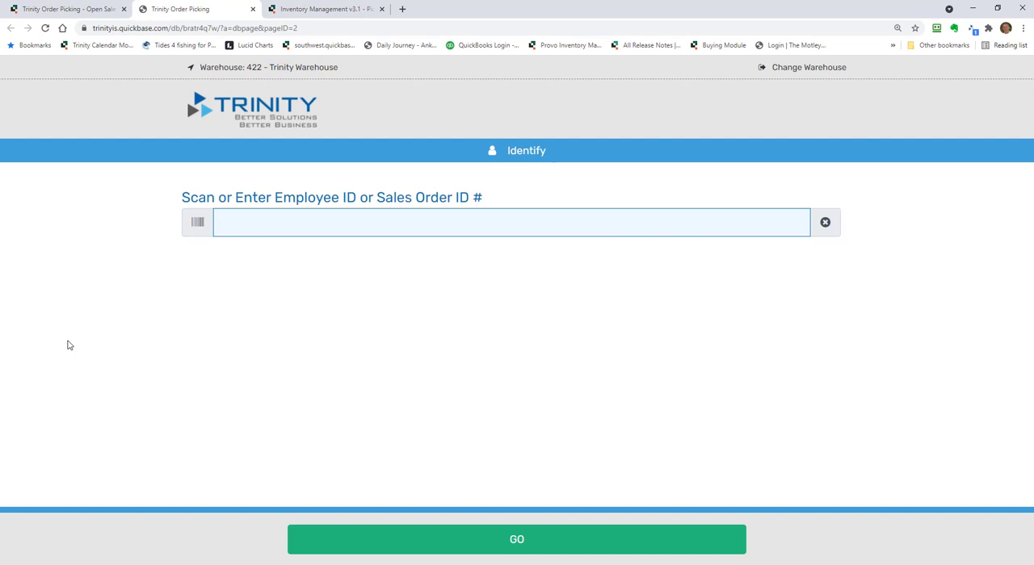
# Switch to the order picking page, identify with the picker's employee ID, start a pick, and print and acknowledge its picklist
pyautogui.press('Return')
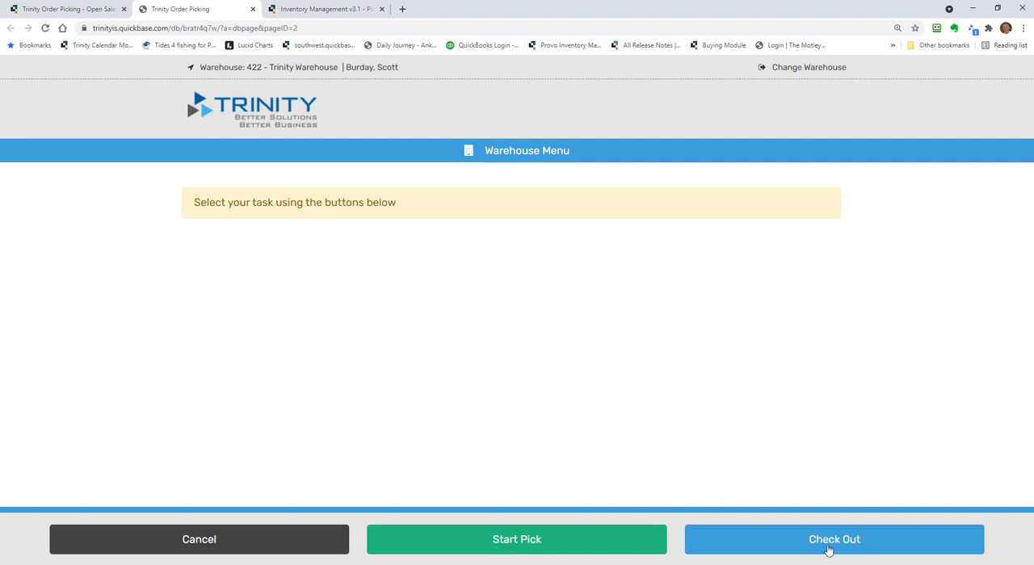
pyautogui.click(446, 539)
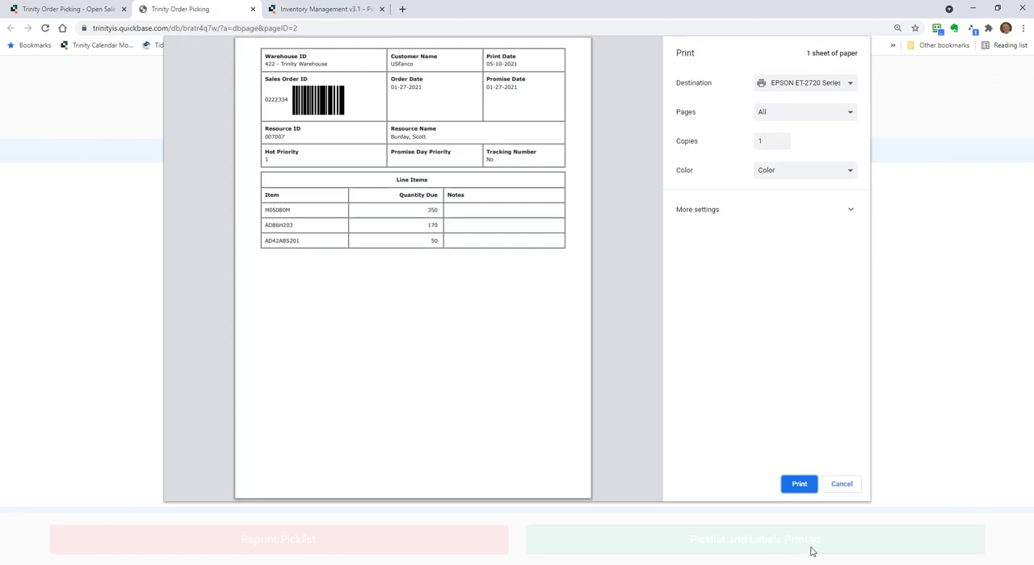
pyautogui.click(795, 485)
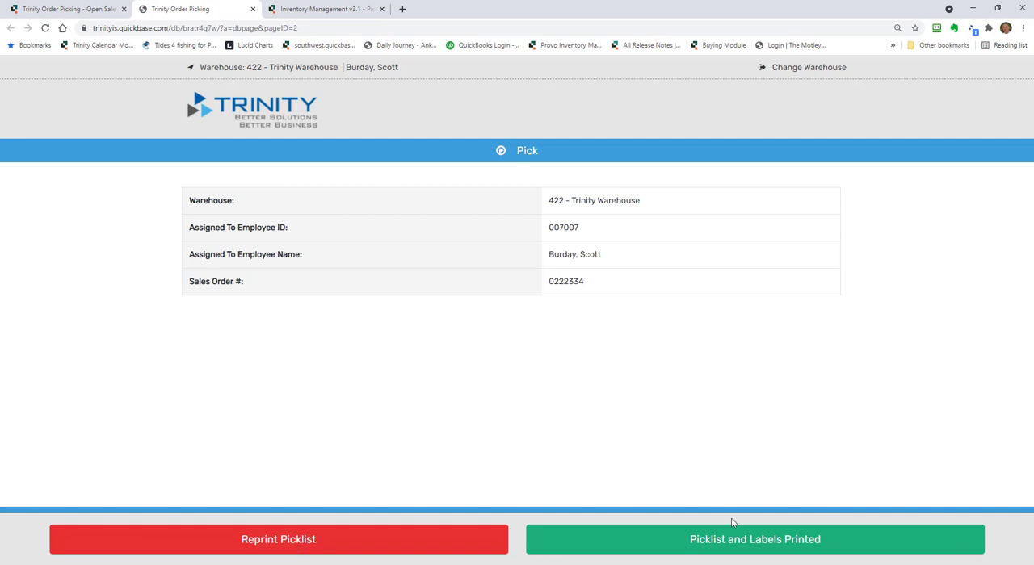
pyautogui.click(740, 543)
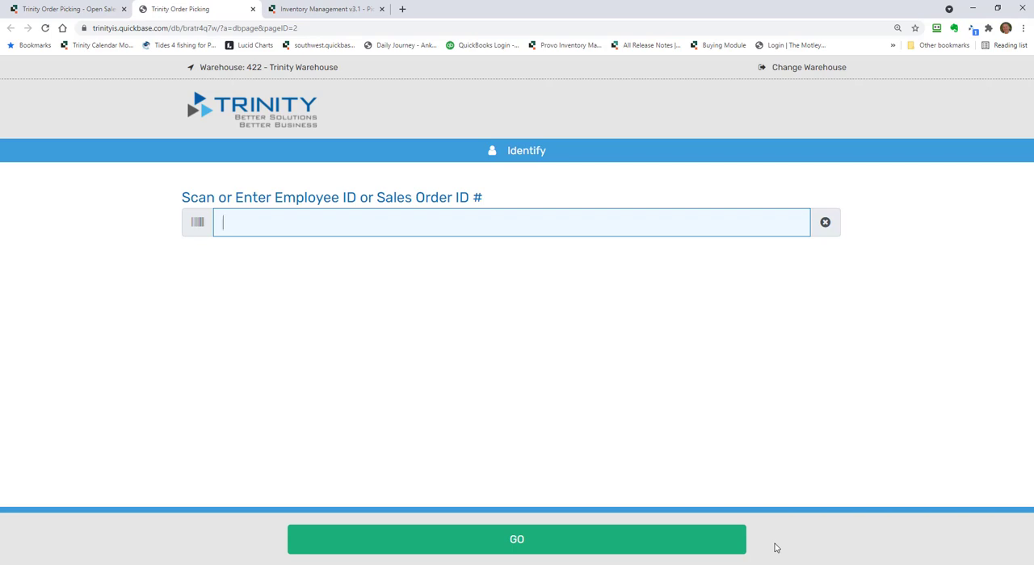
# Enter the picked order's sales order ID and mark the pick complete with adjustments
pyautogui.press('Return')
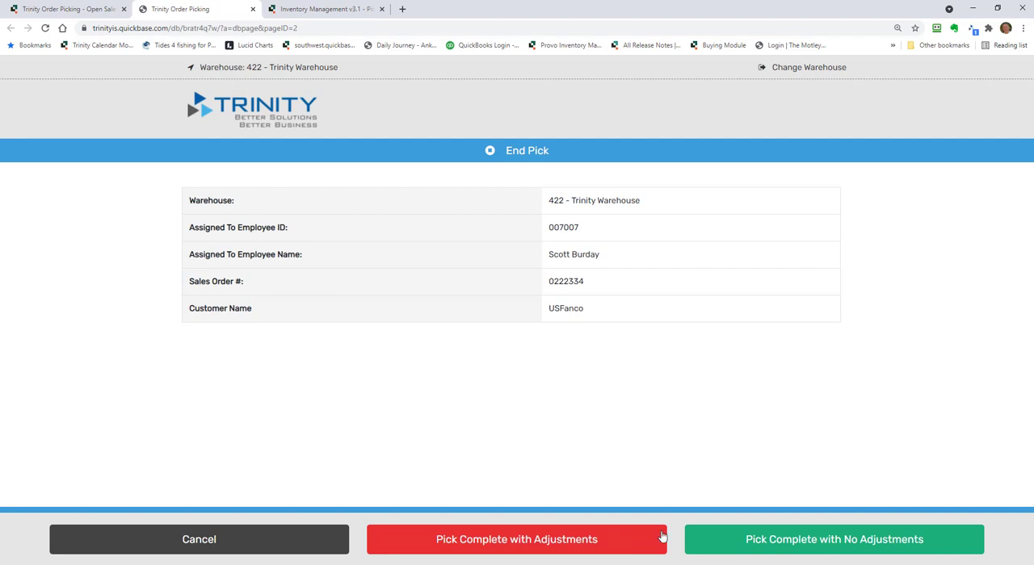
pyautogui.click(722, 542)
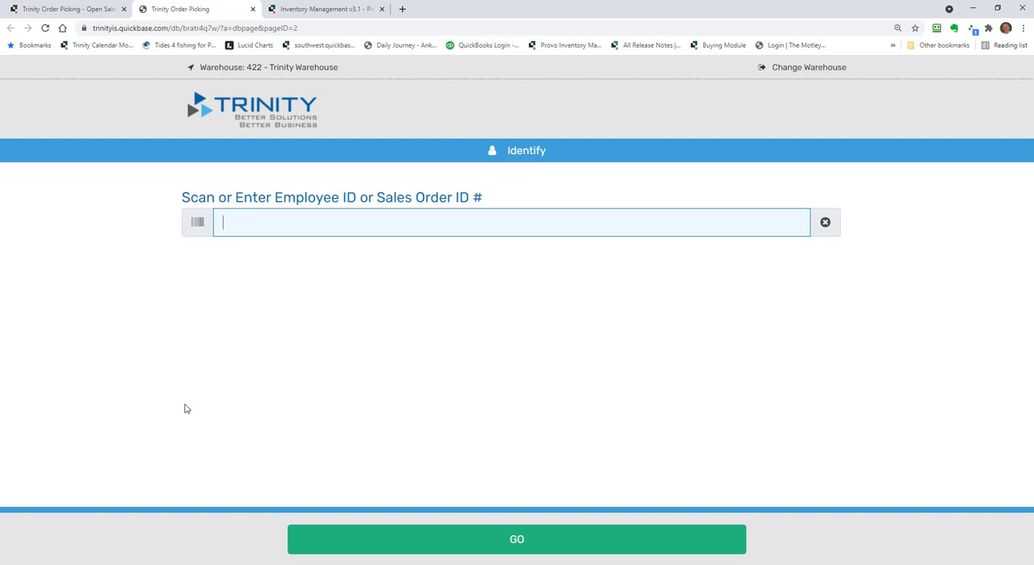
# Identify with the checker's employee ID and bring up the picked sales order for check out
pyautogui.write('1')
pyautogui.press('Return')
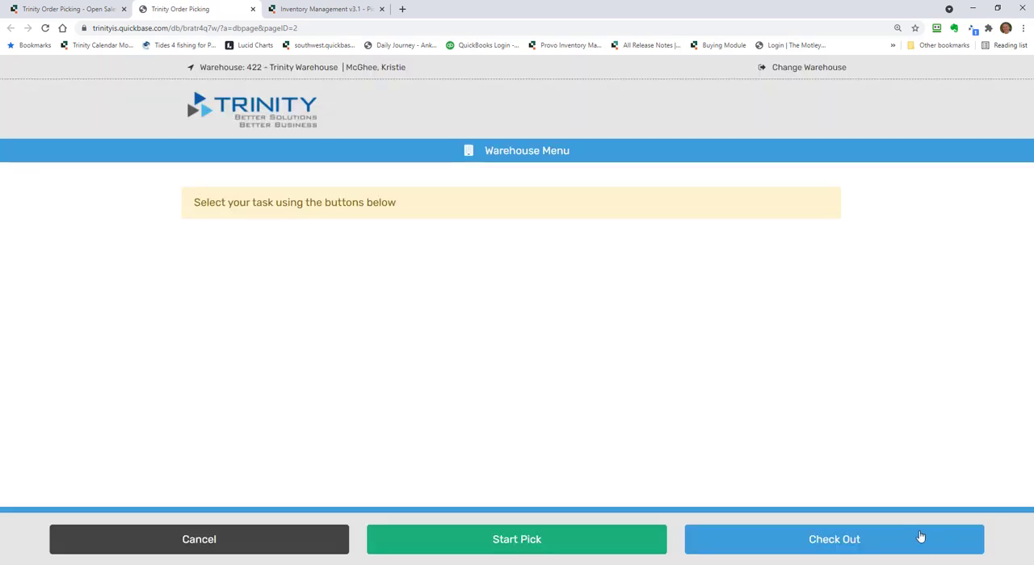
pyautogui.click(894, 546)
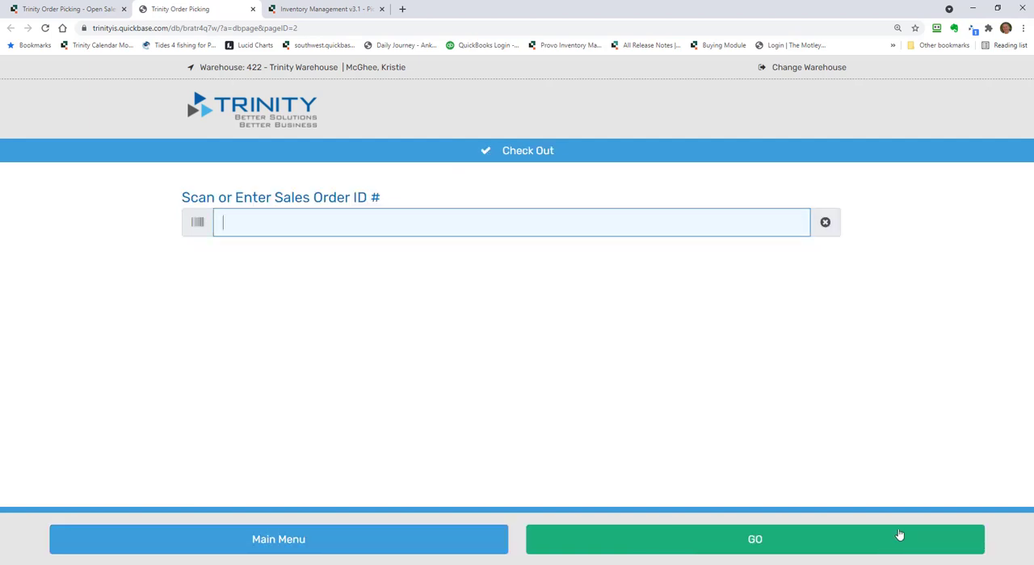
pyautogui.click(900, 535)
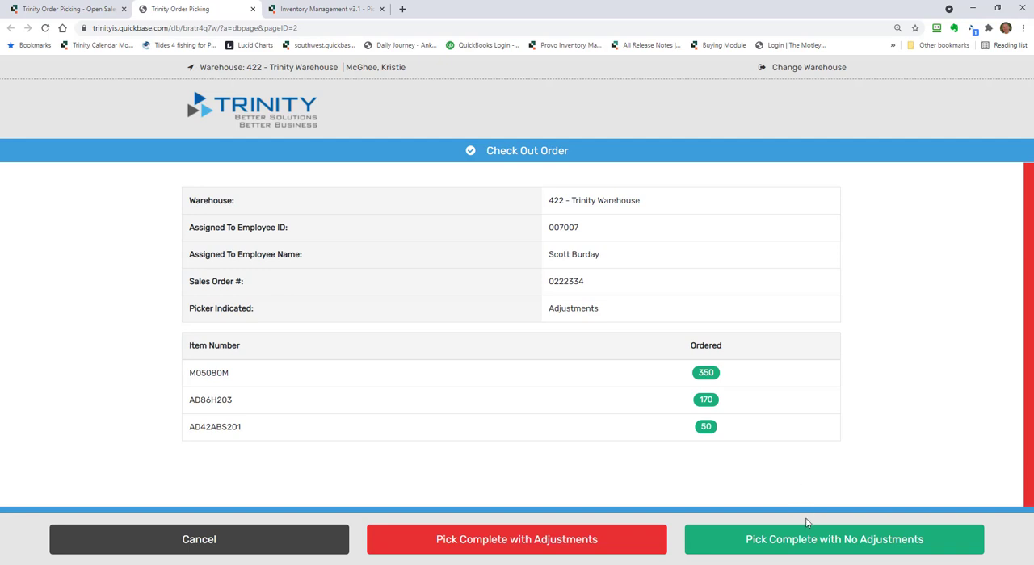
# Complete the check out with adjustments, setting the picked quantity of item M05080M to 348 and confirming the adjustment
pyautogui.click(629, 538)
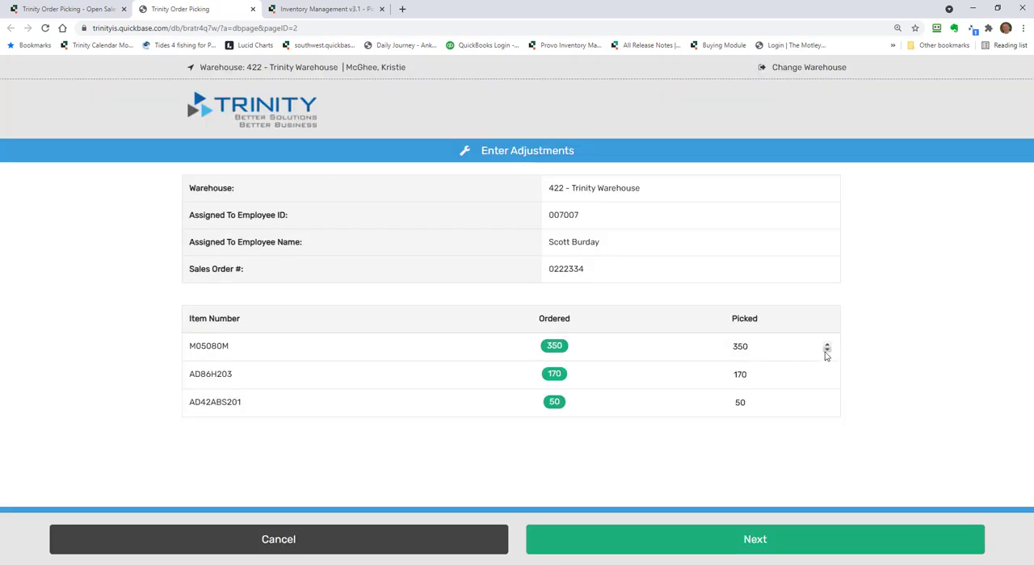
pyautogui.click(826, 351)
pyautogui.click(826, 351)
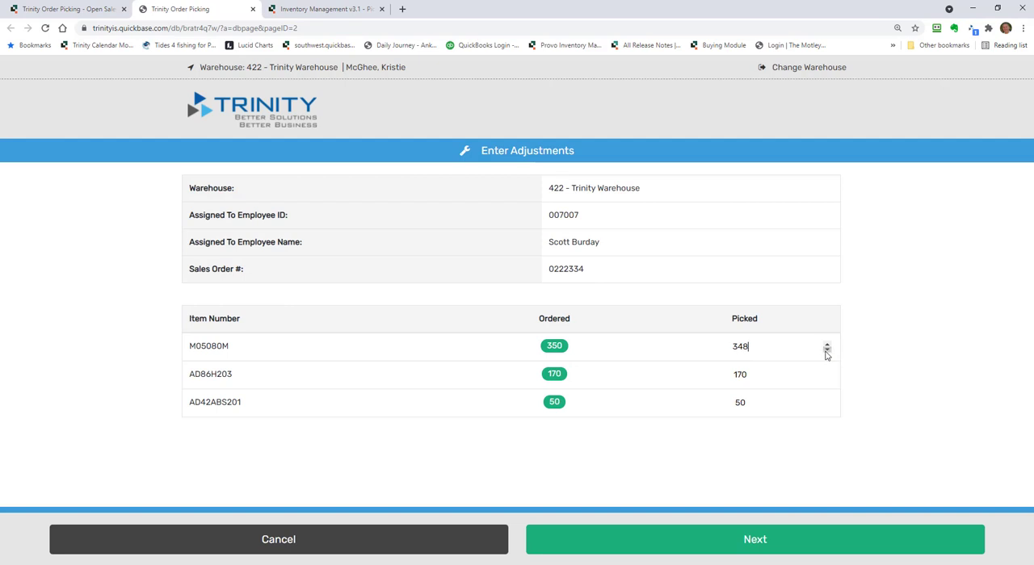
pyautogui.click(751, 538)
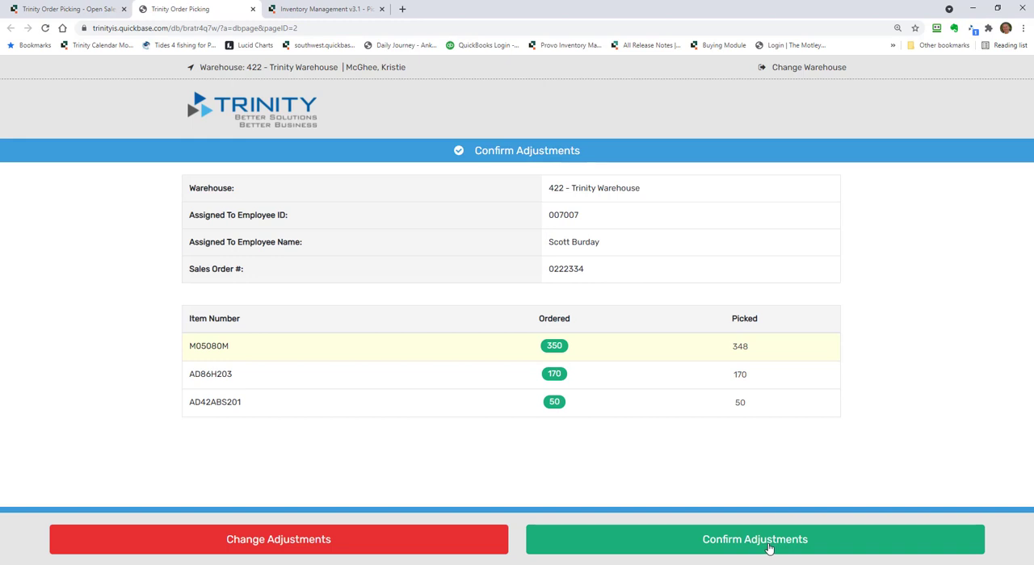
pyautogui.click(768, 549)
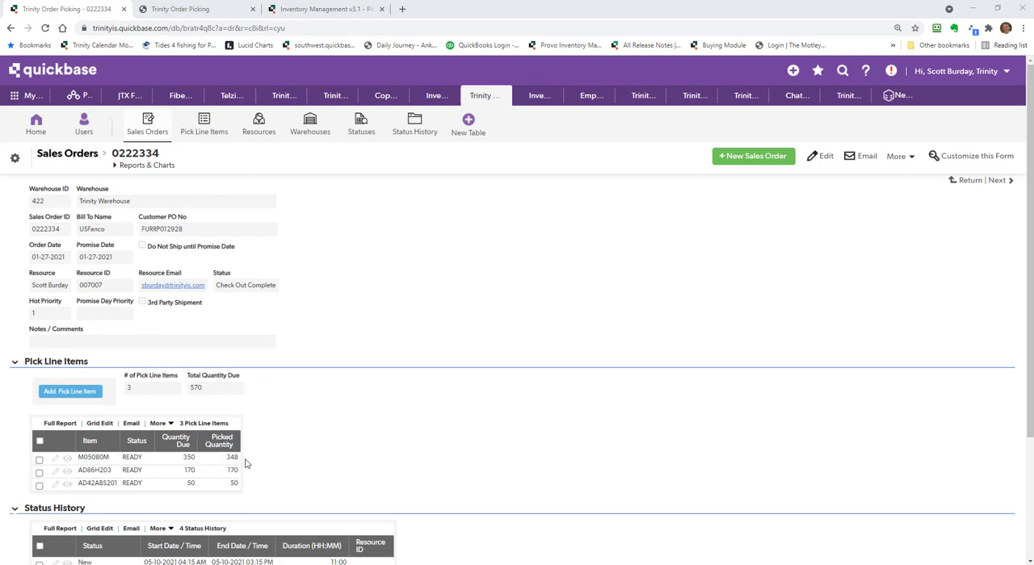
# Examine the picked quantities, status history and picking performance on the checked-out order's sales order record
pyautogui.scroll(-2, 246, 464)
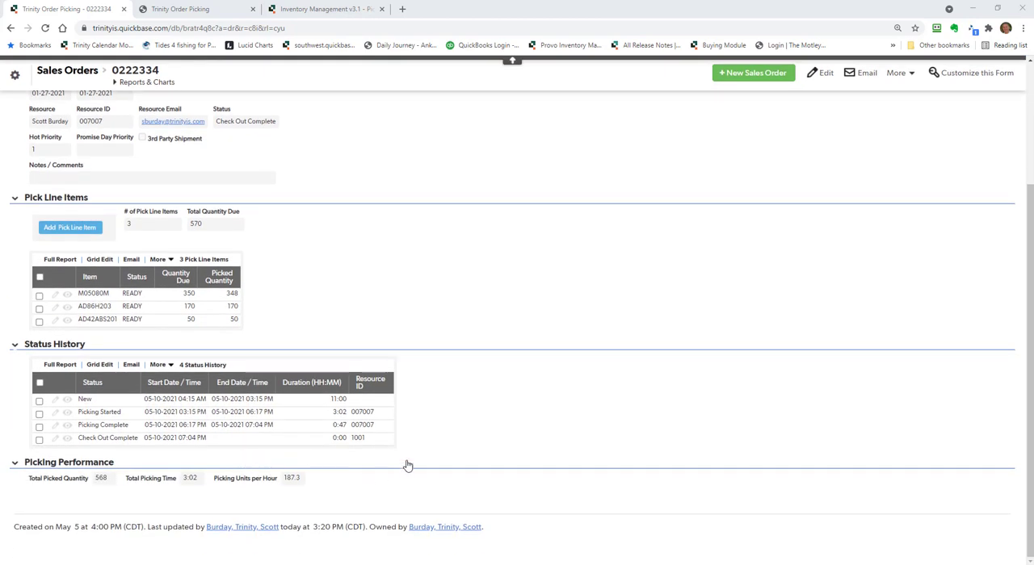